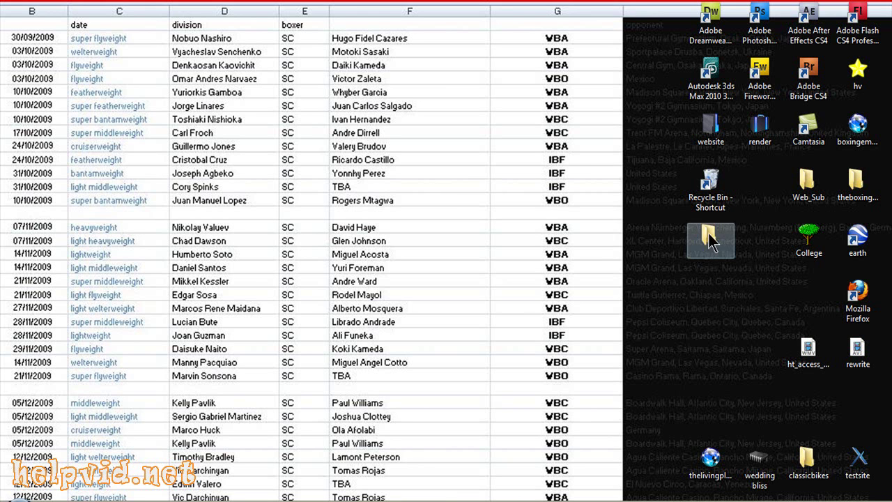
- Move the unnamed folder to the lower-right area of the desktop and deselect it
left_click_drag(708, 234, 858, 409)
left_click(688, 244)
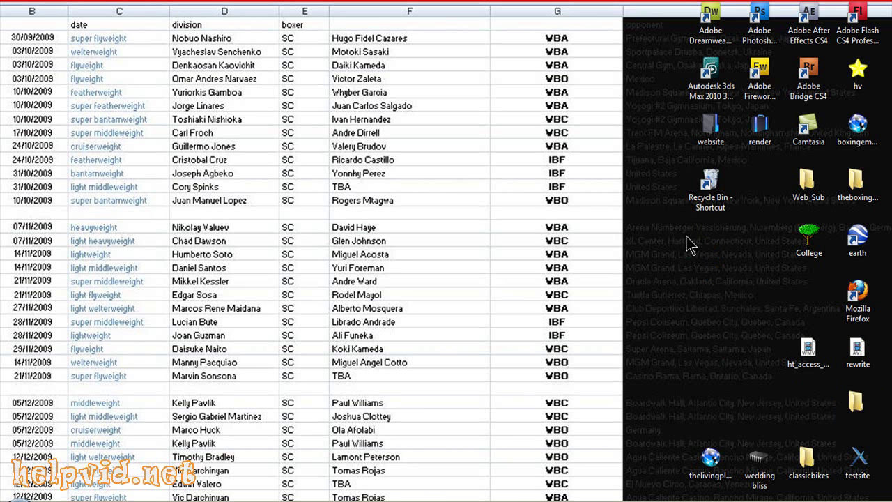
- Create a desktop folder with the default name 'New Folder' below the Recycle Bin
right_click(707, 234)
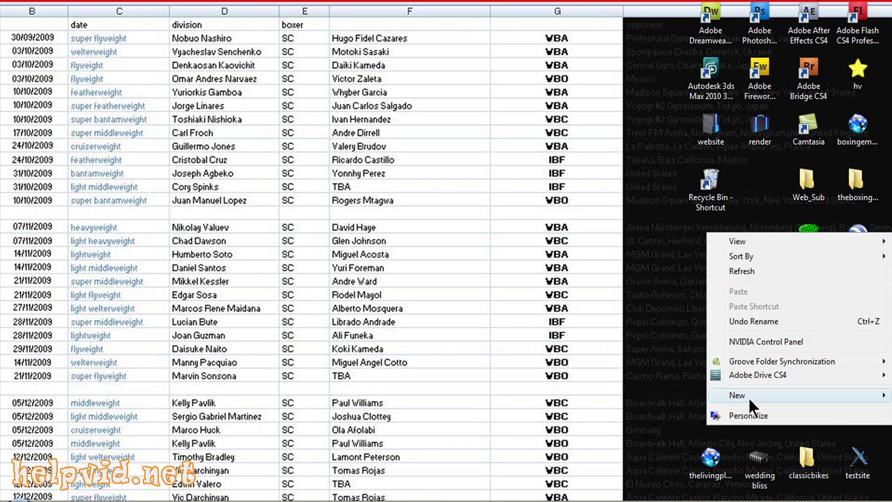
mouse_move(767, 396)
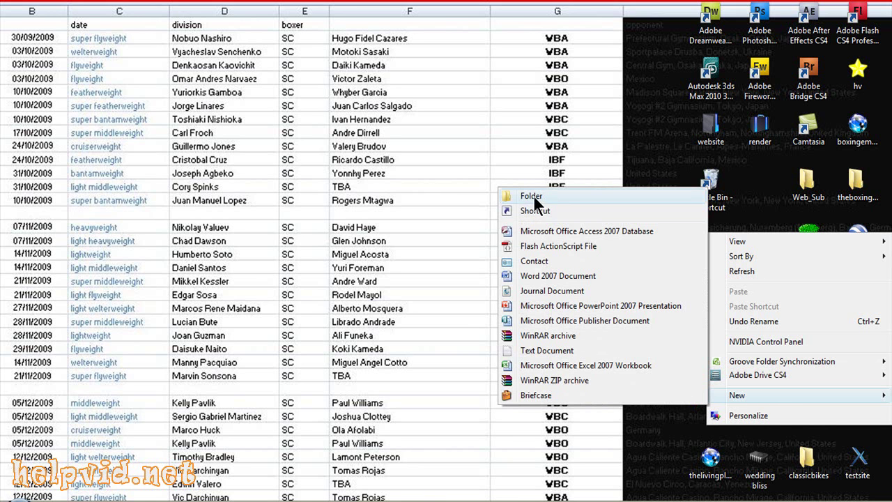
left_click(537, 197)
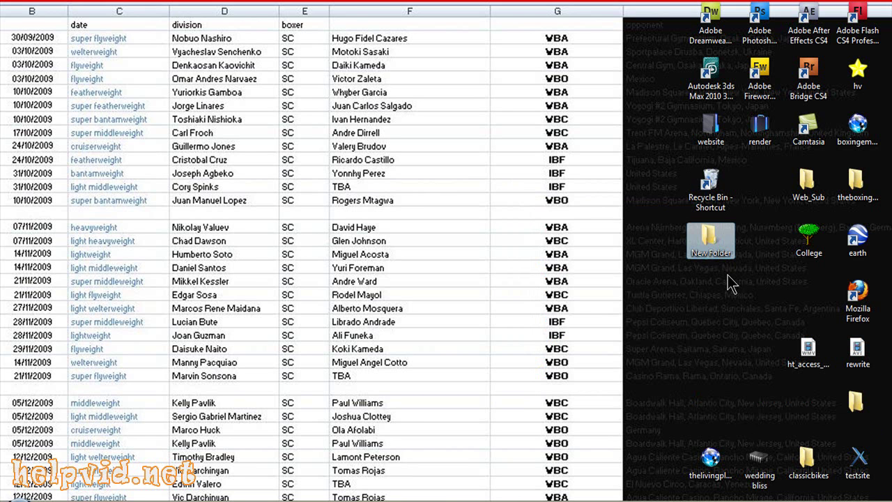
left_click_drag(690, 7, 740, 331)
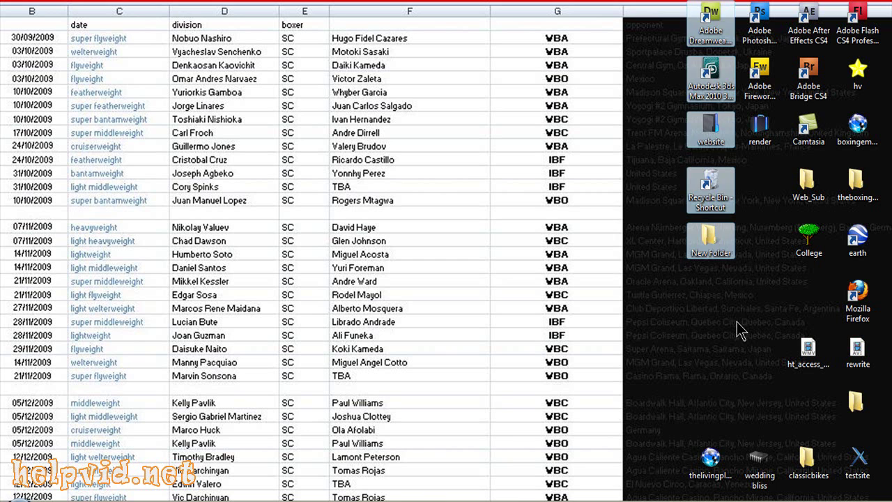
left_click_drag(777, 63, 666, 307)
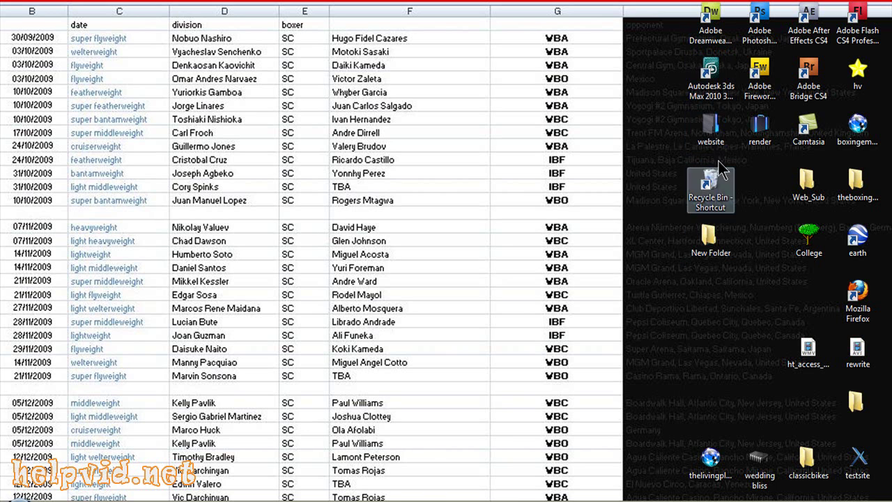
left_click(667, 296)
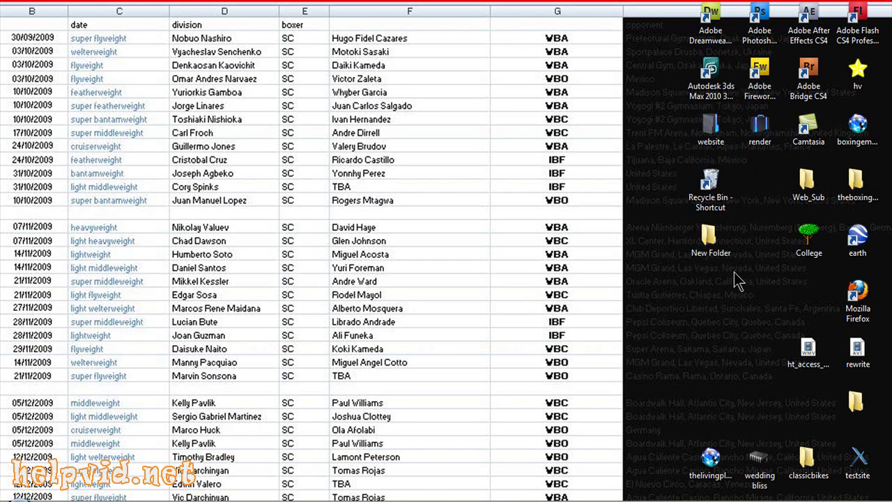
- Rename New Folder to a blank Alt+255 name, approve merging it, and place it beside the icons
right_click(710, 241)
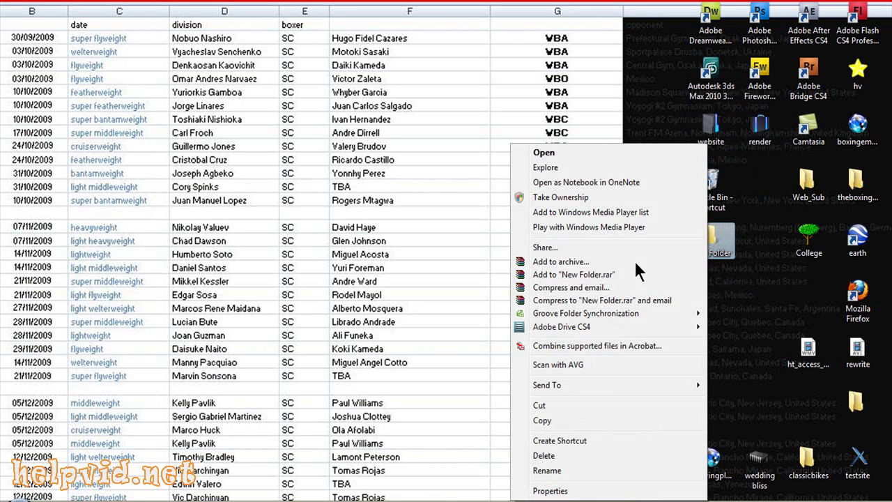
left_click(558, 472)
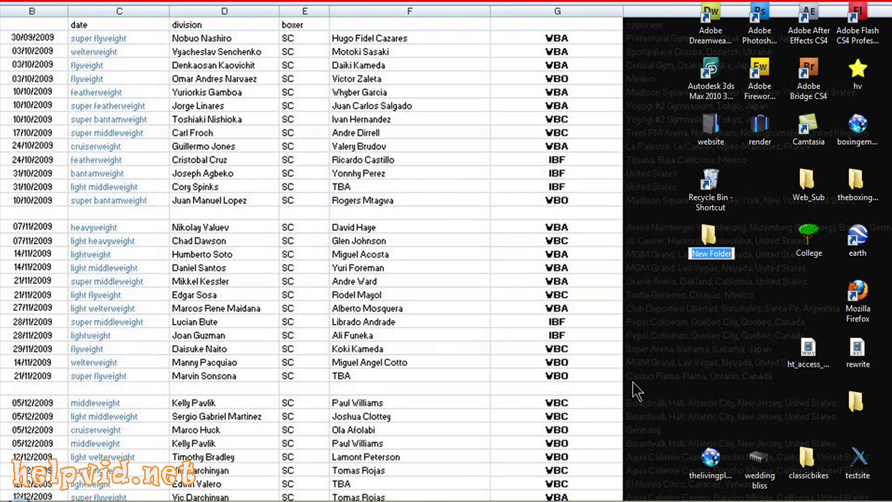
key("BackSpace")
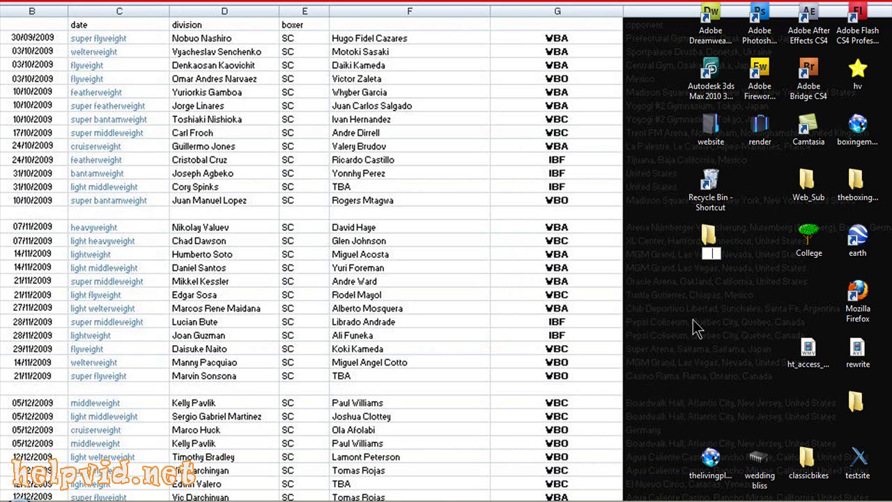
key("Return")
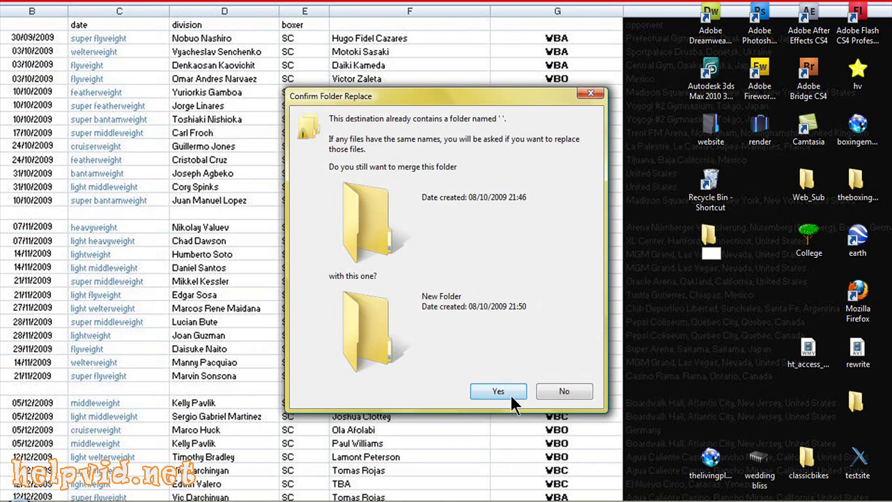
left_click(510, 393)
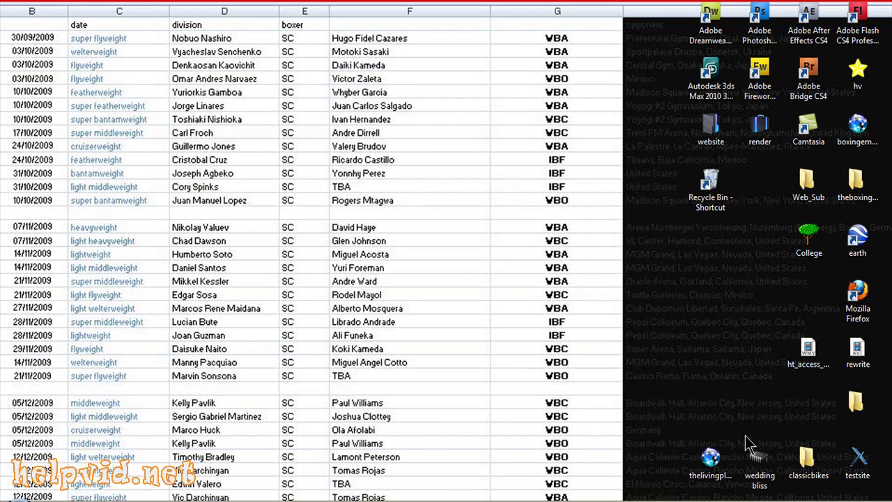
left_click_drag(854, 403, 697, 345)
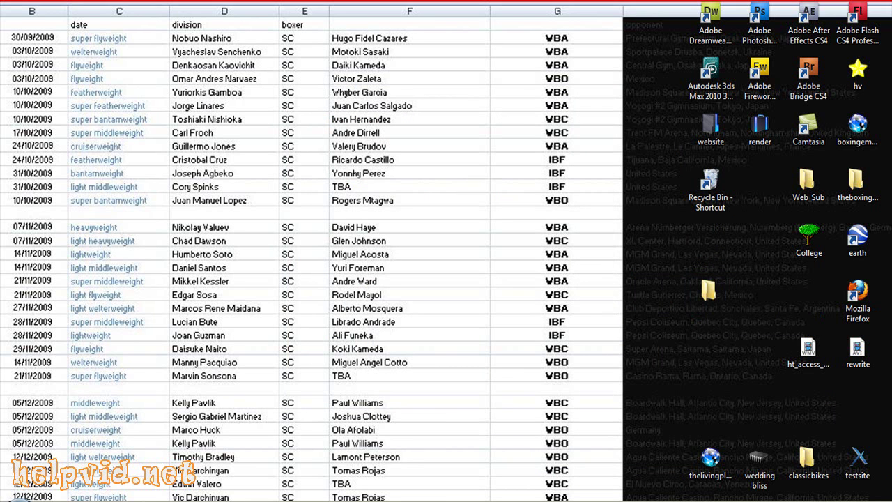
- Show the 'alt 255' Notepad note, minimize it, and nudge the unnamed folder left
left_click(292, 498)
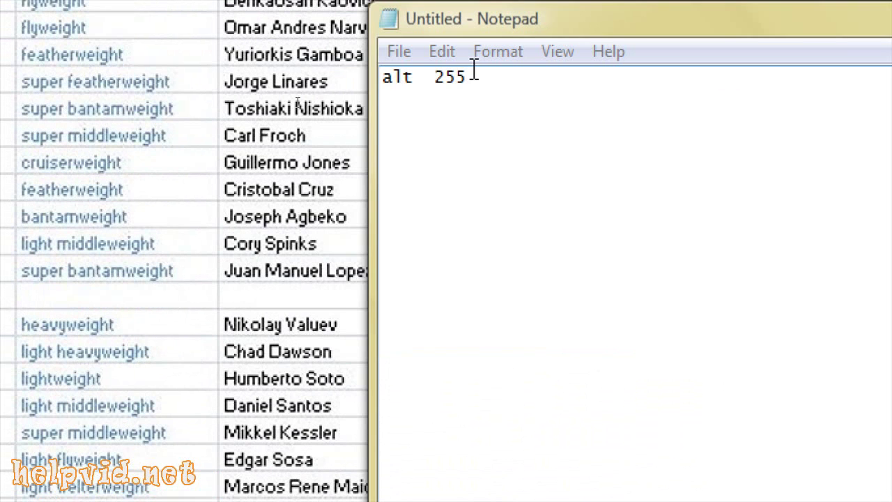
left_click_drag(468, 76, 323, 70)
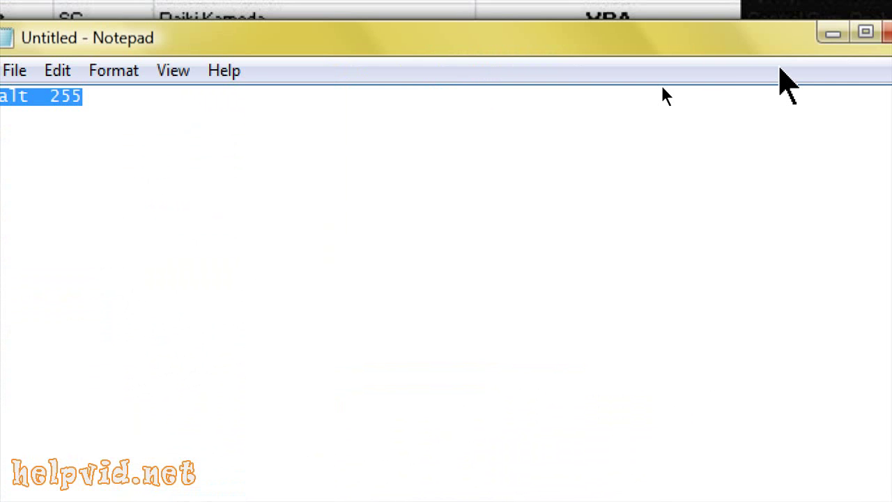
left_click(782, 63)
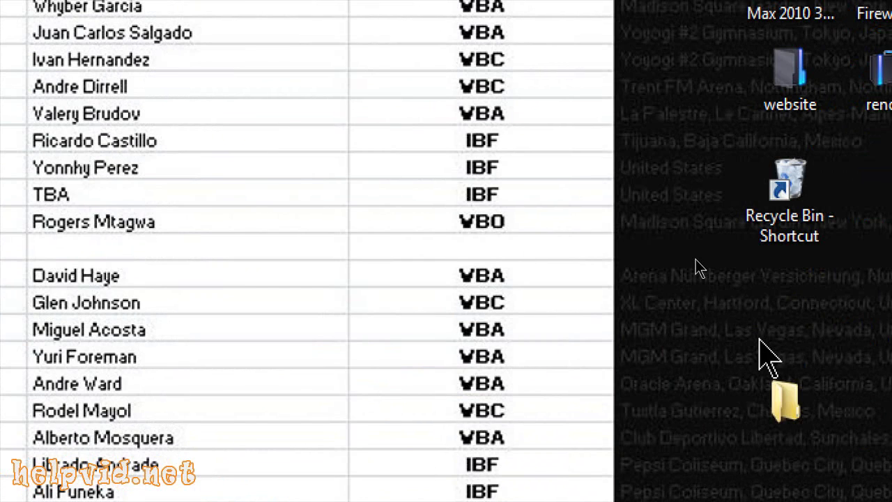
left_click(782, 388)
left_click_drag(705, 283, 660, 230)
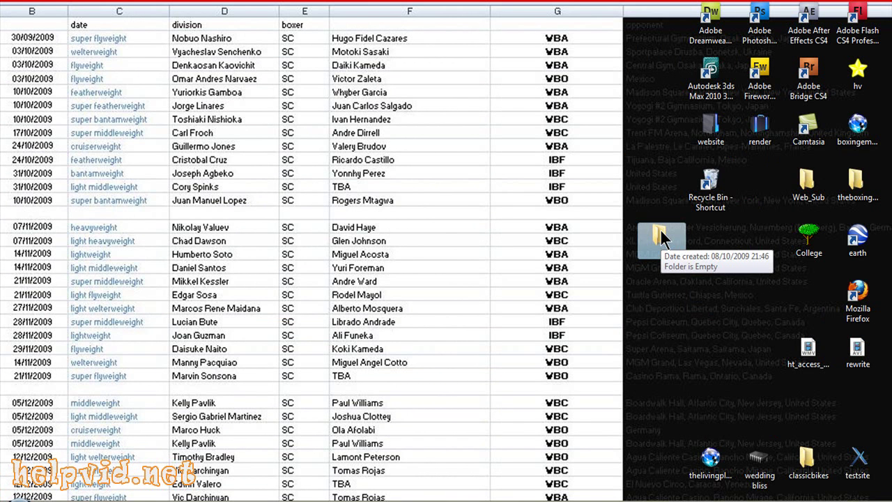
- Assign the blank icon to the unnamed folder through Properties > Customize > Change Icon
right_click(660, 237)
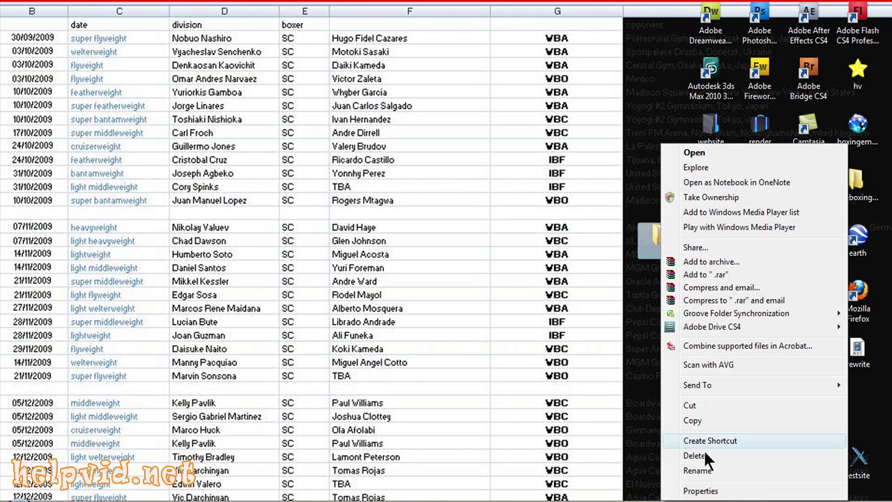
left_click(701, 491)
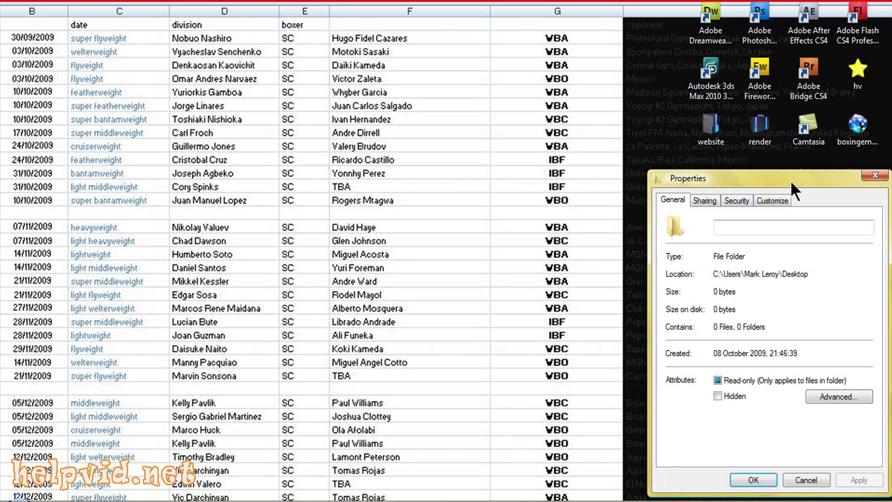
left_click_drag(790, 176, 636, 115)
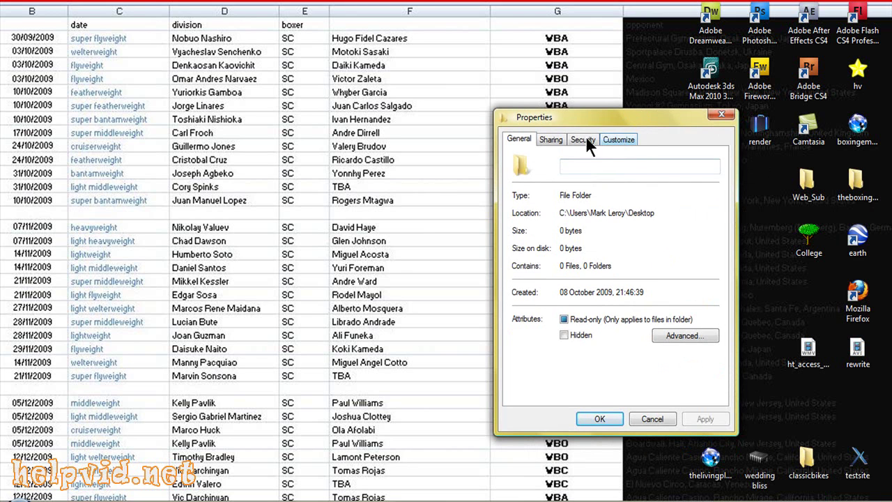
left_click(616, 138)
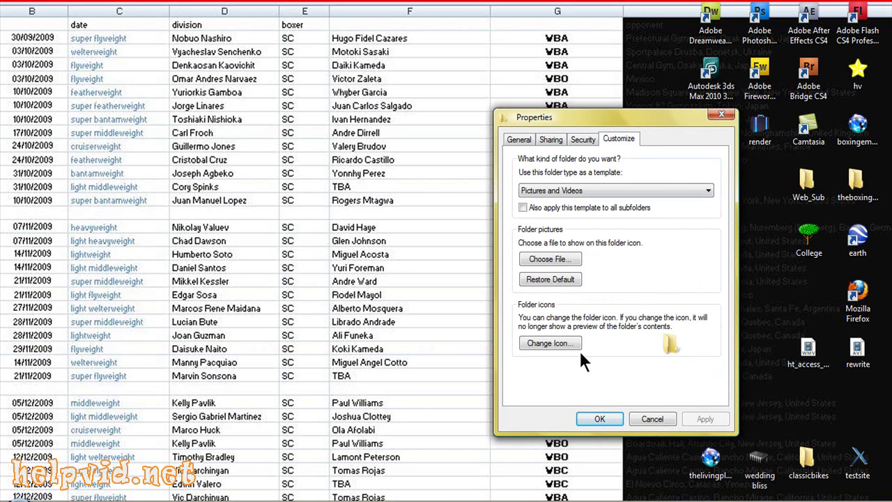
left_click(559, 342)
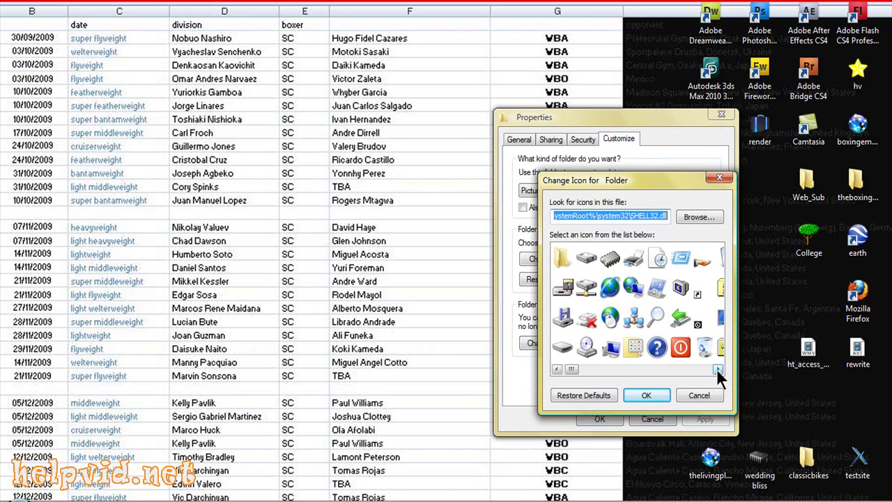
left_click(718, 370)
left_click(718, 369)
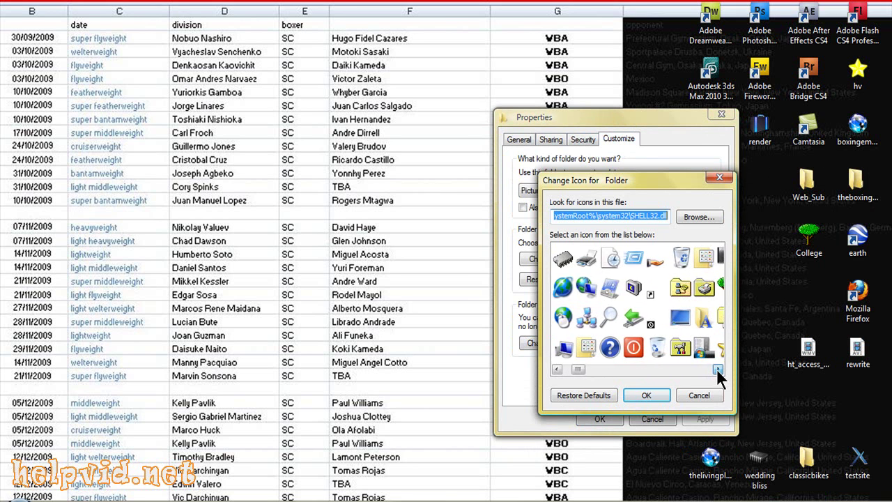
left_click(718, 369)
left_click(718, 369)
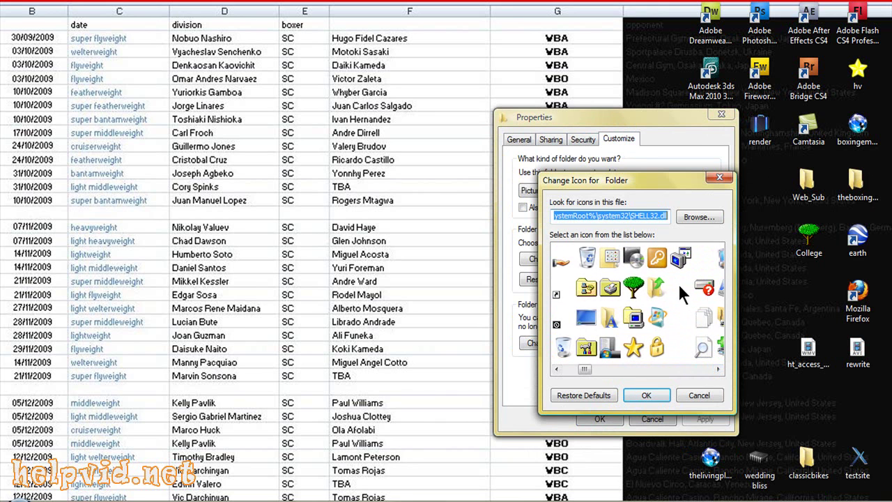
left_click(679, 319)
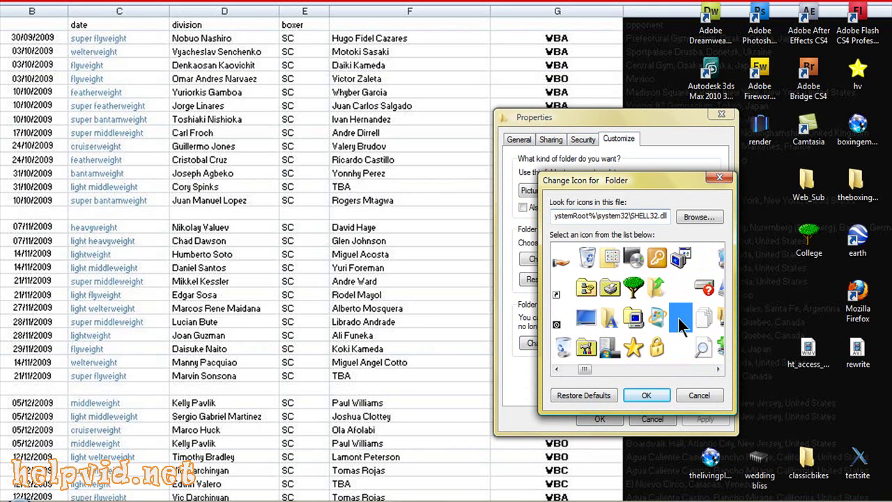
left_click(645, 393)
key("Return")
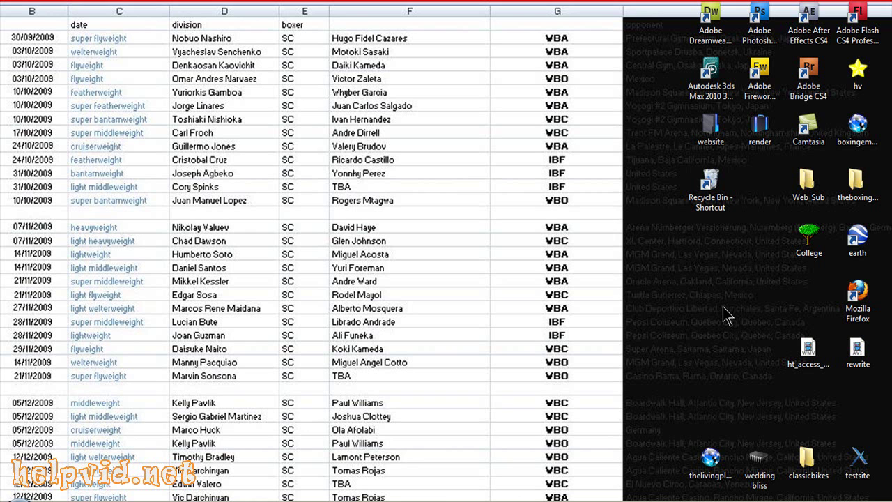
- Drag the ht_access_rewrite_Rule and rewrite videos into the opened invisible folder, then close it
left_click_drag(686, 260, 660, 239)
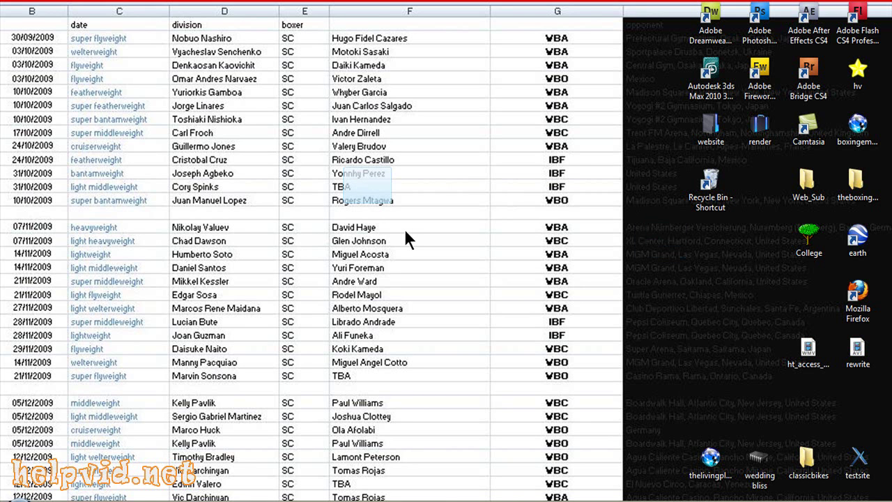
double_click(708, 299)
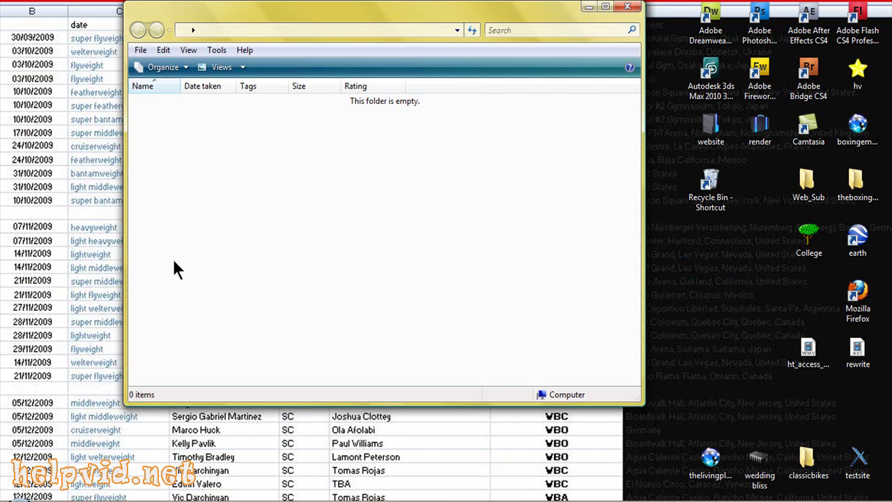
left_click_drag(760, 328, 889, 415)
left_click(753, 341)
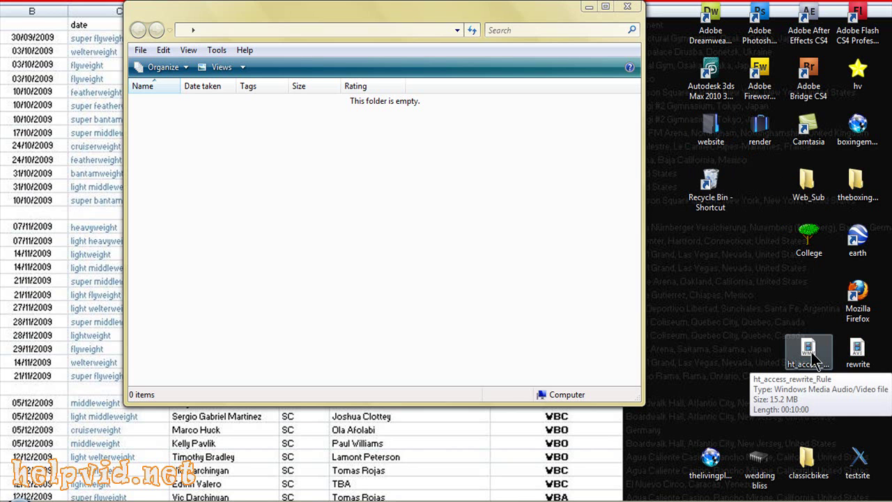
mouse_move(813, 358)
left_mouse_down()
mouse_move(446, 268)
mouse_move(168, 162)
mouse_move(854, 355)
mouse_move(339, 199)
mouse_move(349, 302)
left_mouse_up()
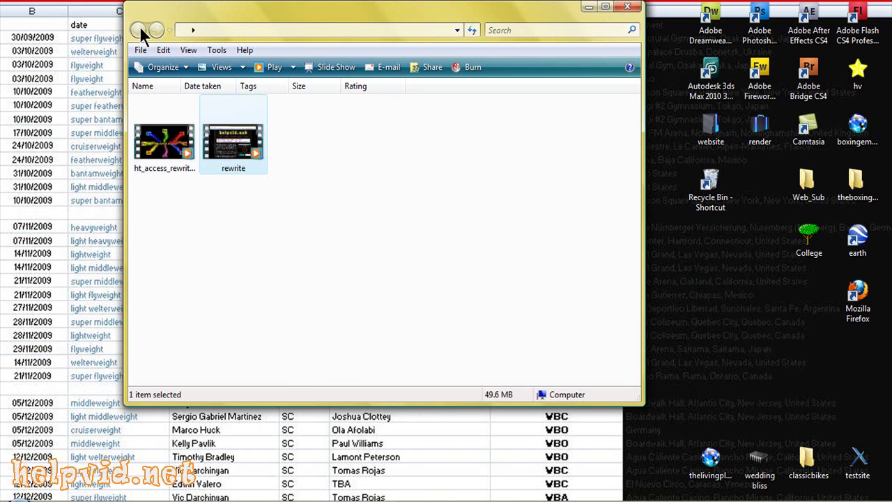
left_click(629, 8)
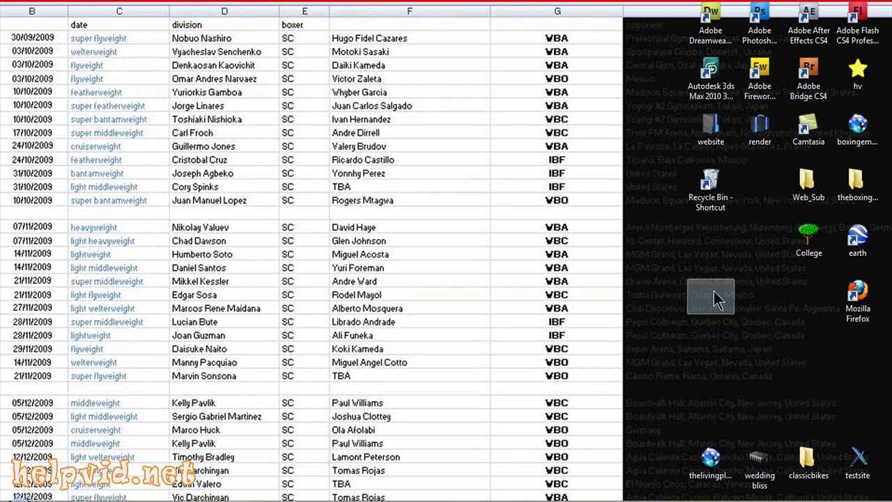
- Drag both video files out of the invisible folder to the desktop's right-hand column
double_click(702, 296)
left_click_drag(271, 211, 174, 115)
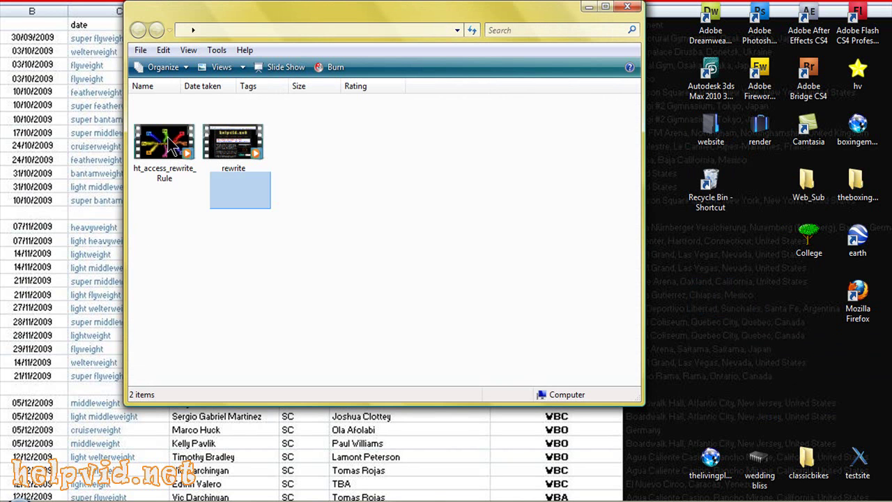
left_click_drag(233, 143, 764, 378)
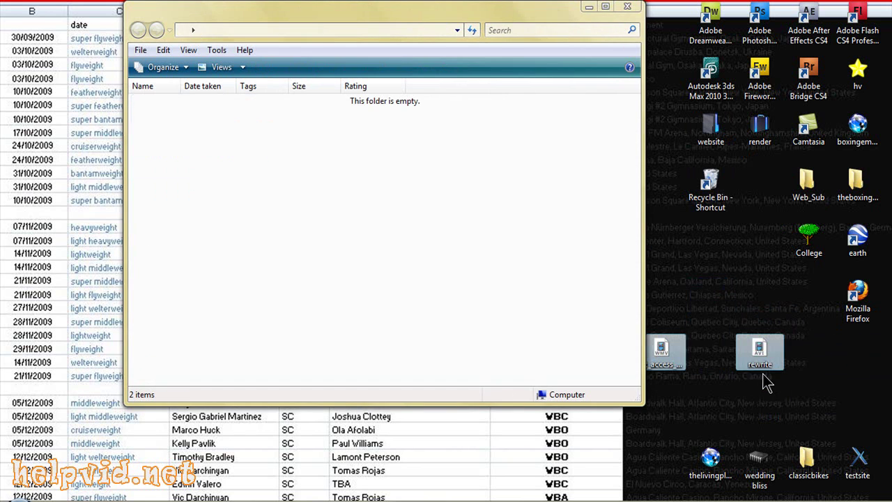
left_click(630, 9)
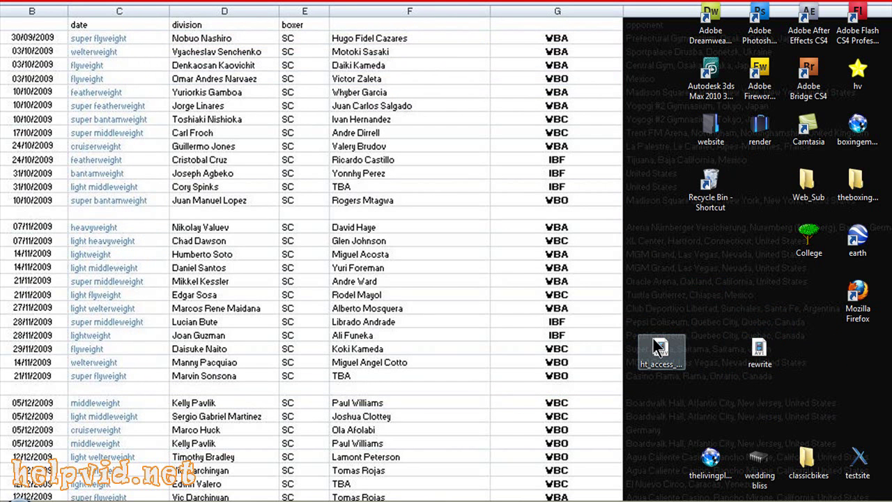
left_click_drag(660, 347, 865, 397)
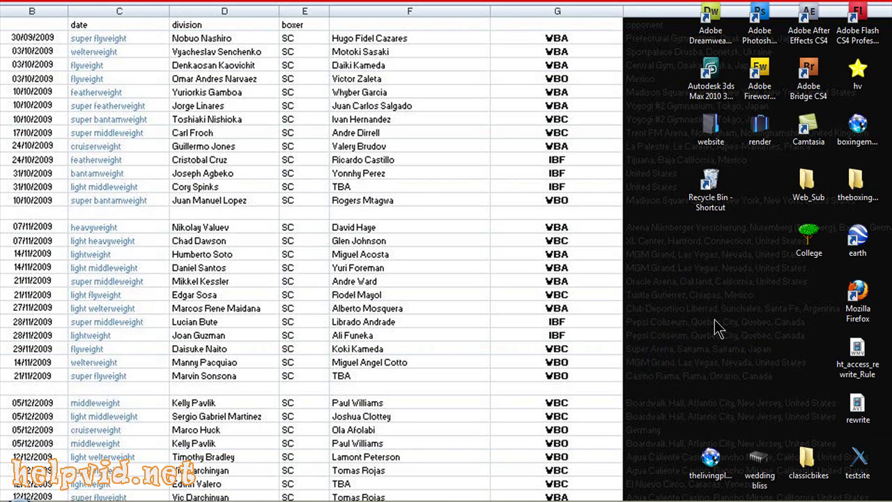
- Select the invisible folder and try dragging it onto the Recycle Bin
left_click_drag(687, 279, 712, 301)
left_click(710, 296)
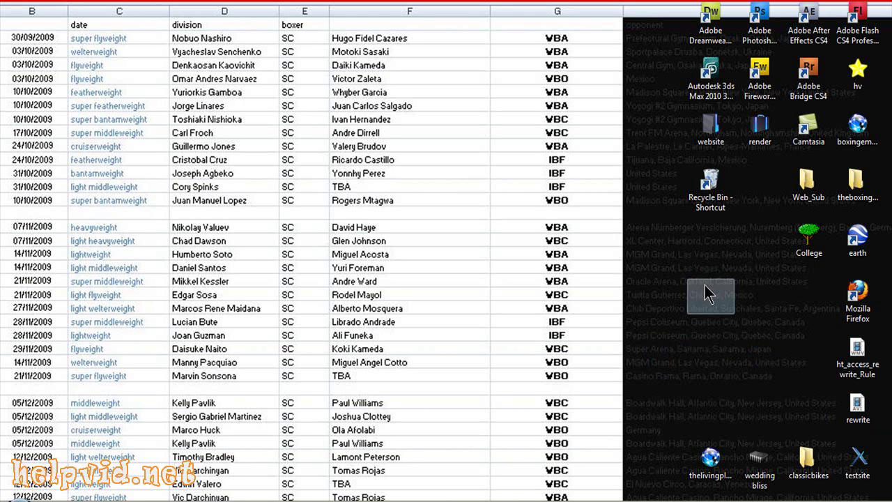
left_click(711, 196)
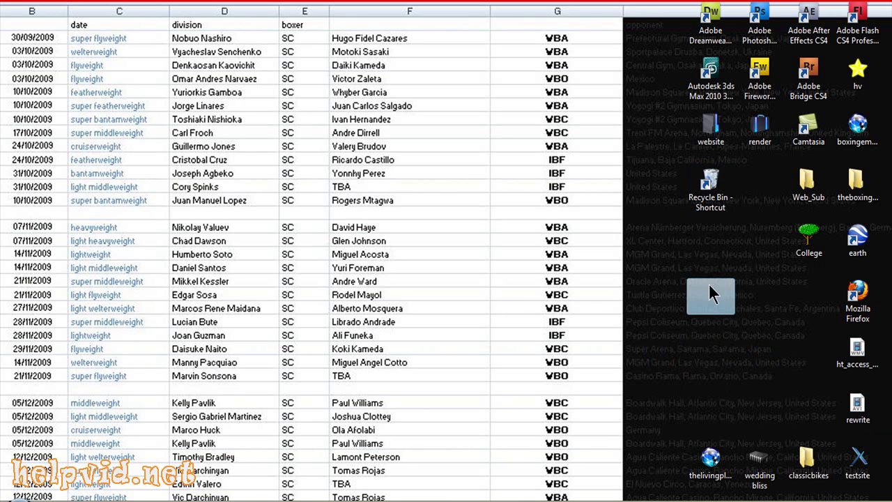
left_click_drag(711, 296, 711, 195)
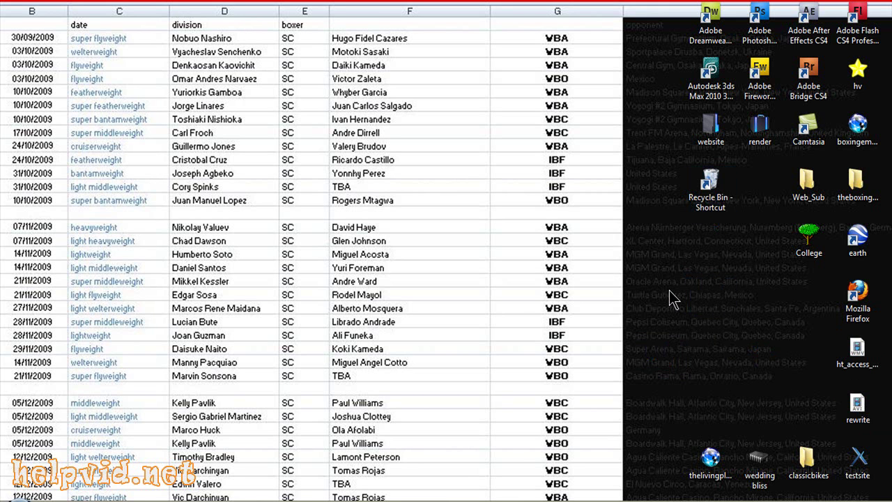
- Open a command window at the desktop and run ren " " folder on the blank-named folder
right_click(676, 242)
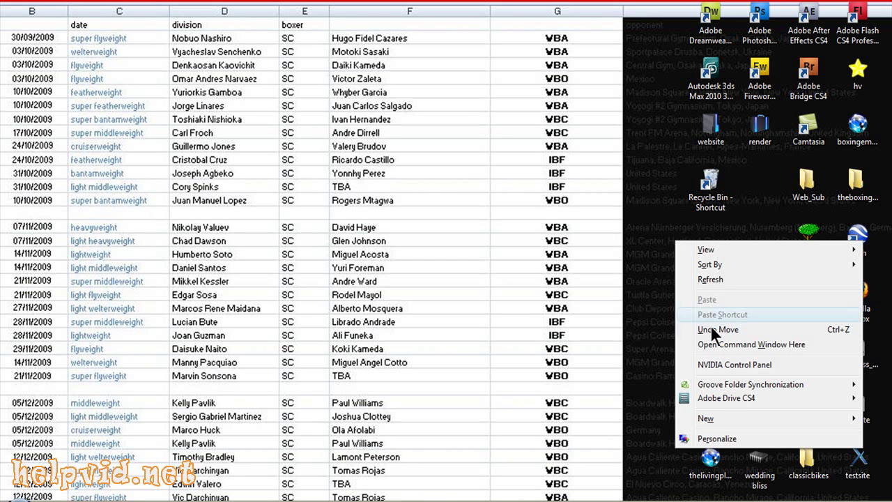
left_click(718, 343)
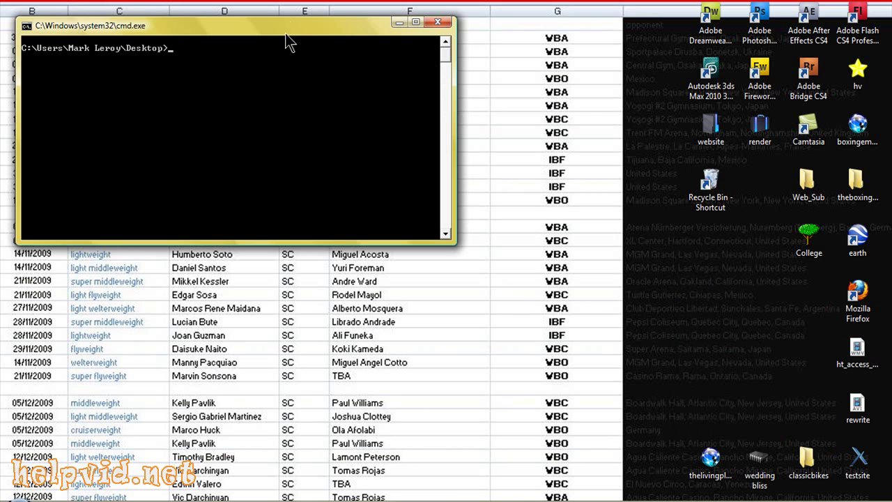
left_click_drag(286, 28, 553, 192)
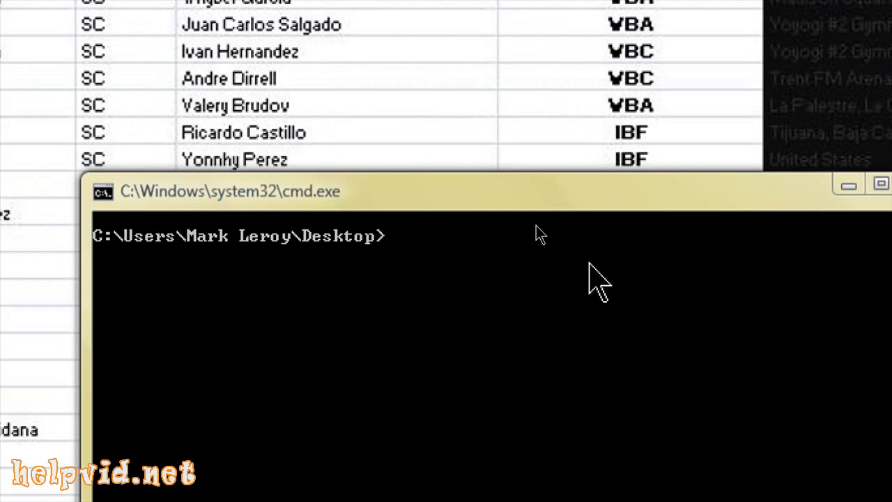
left_click(437, 213)
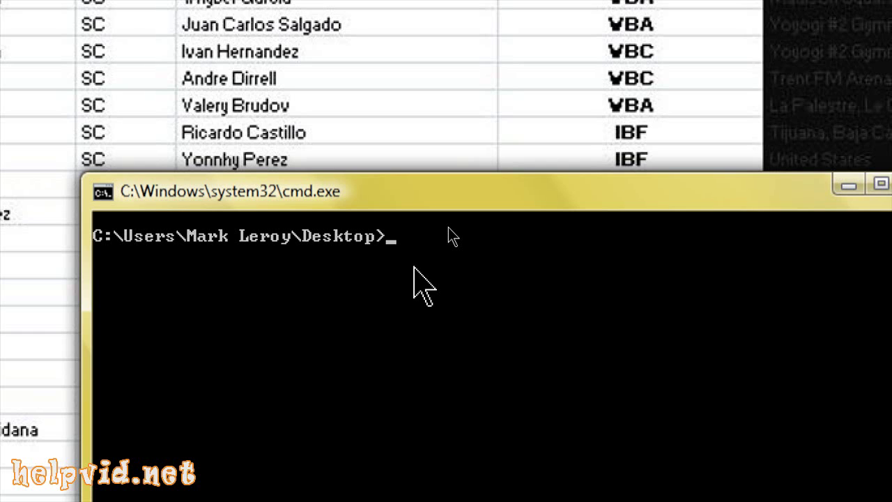
type("ren")
type("folder")
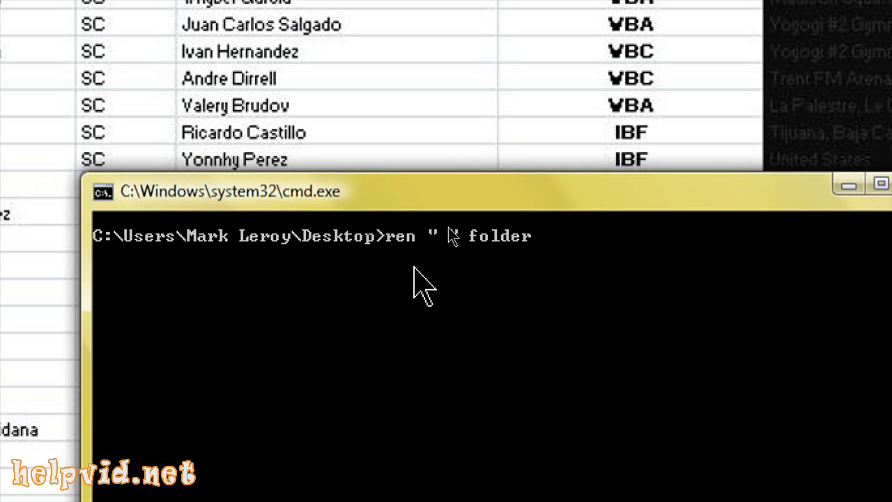
key("Return")
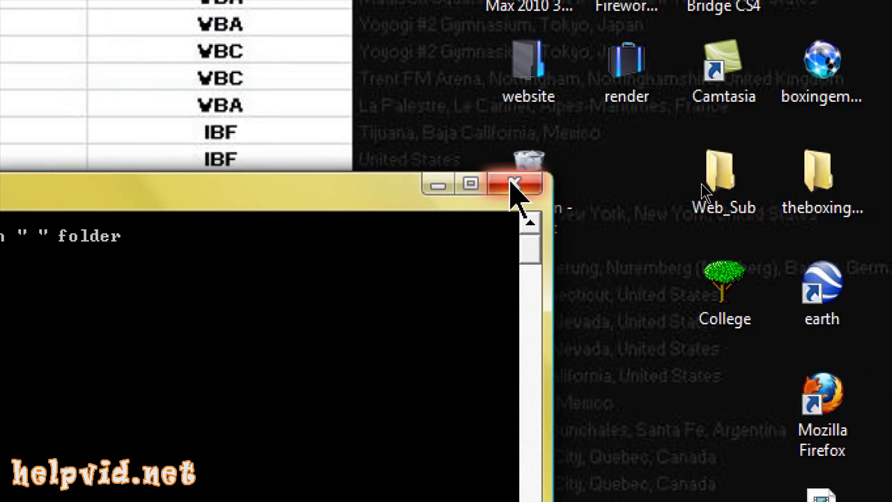
- Close the command window, drop 'folder' onto the Recycle Bin, and verify it is gone
left_click(514, 184)
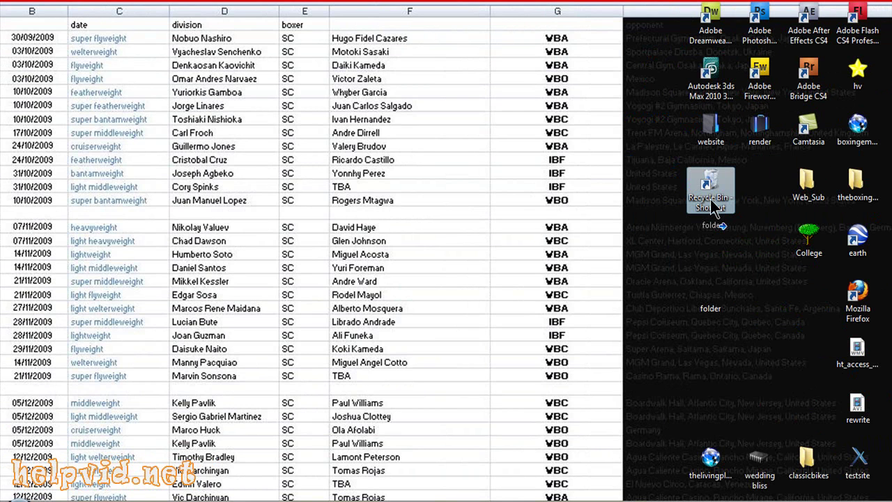
left_click_drag(712, 204, 706, 234)
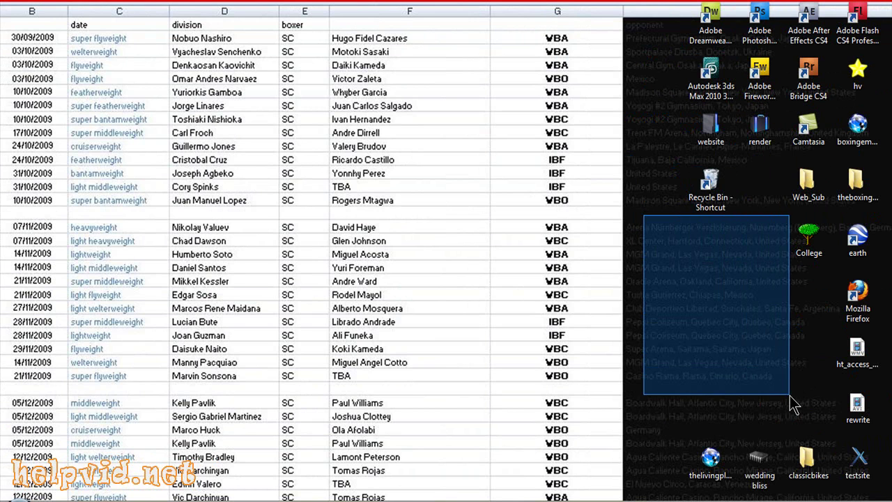
mouse_move(658, 223)
left_mouse_down()
mouse_move(794, 411)
mouse_move(793, 426)
left_mouse_up()
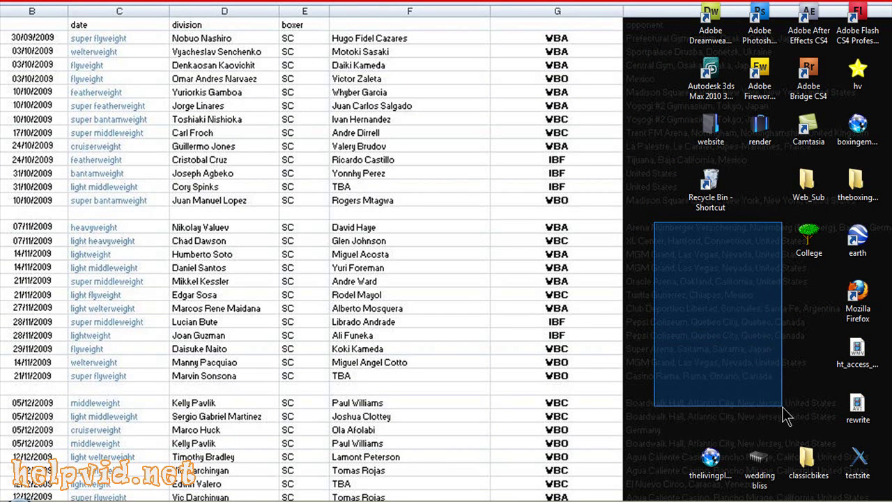
left_click_drag(780, 279, 839, 453)
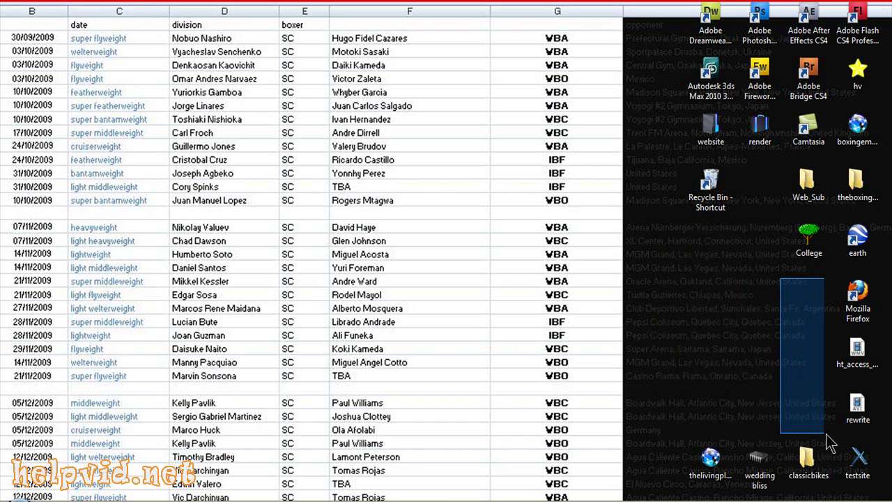